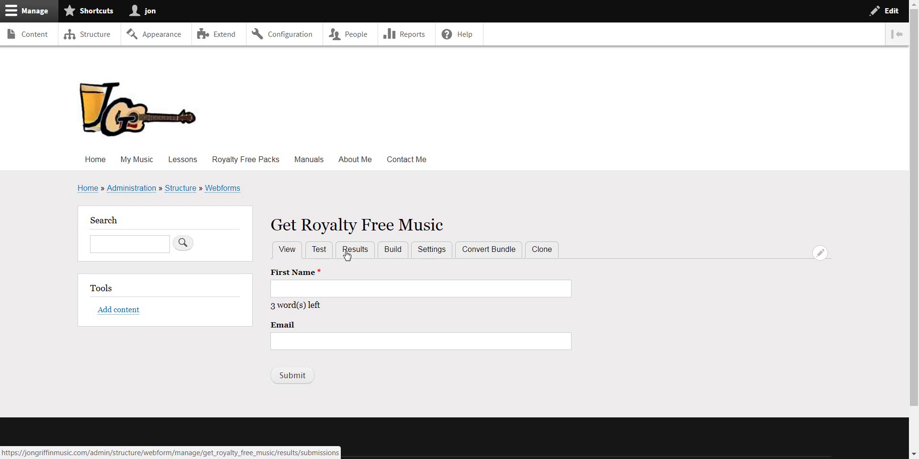
# Step: Make the Email element required, save the elements, and view the public form
pyautogui.click(392, 252)
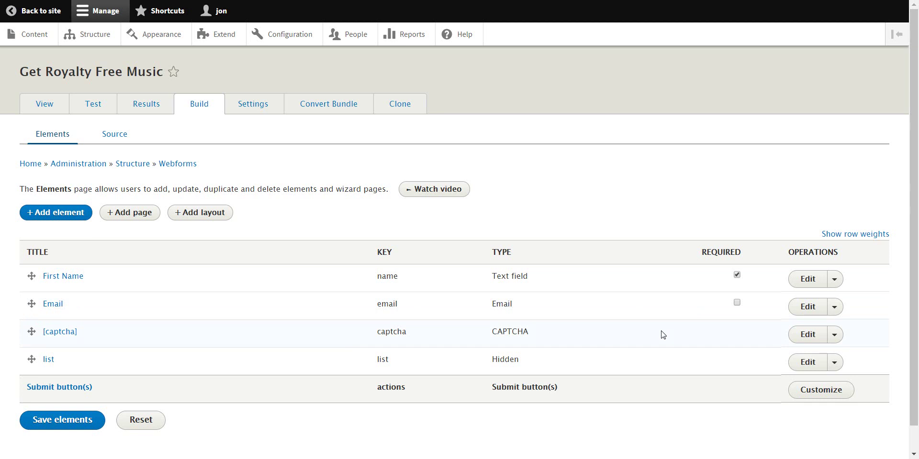
pyautogui.click(736, 303)
pyautogui.click(78, 431)
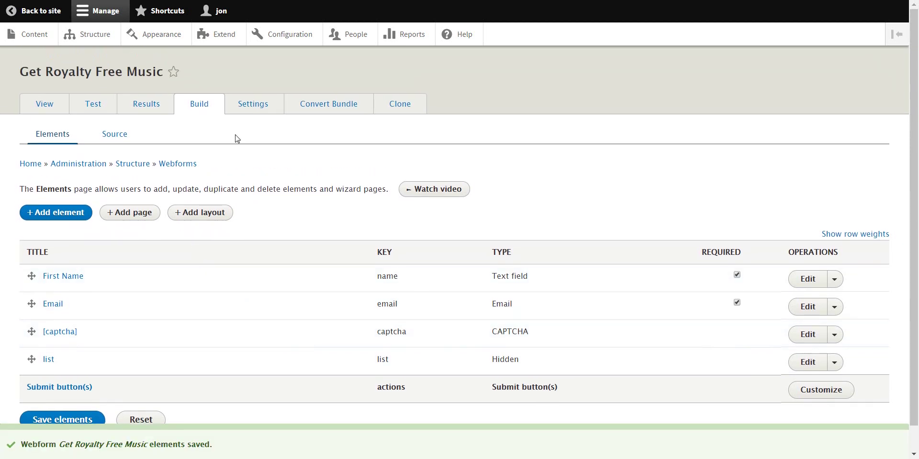
pyautogui.click(45, 103)
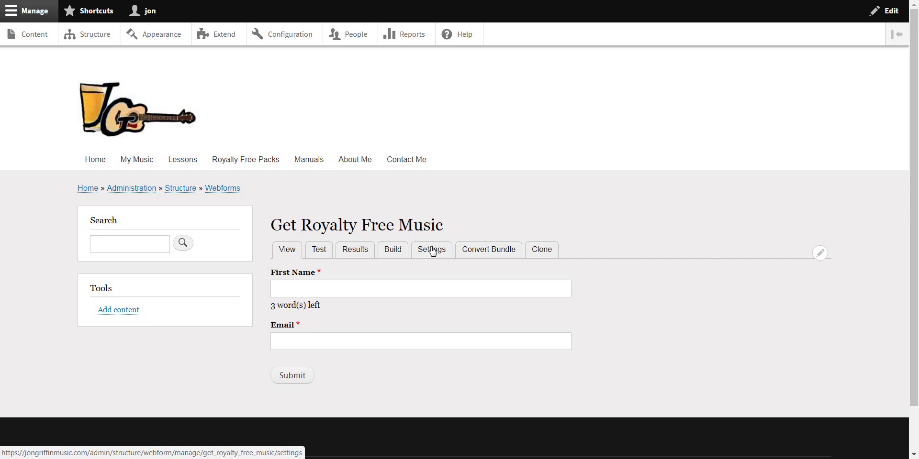
# Step: Go to the webform's Settings and show its Emails / Handlers list with the Remote post handler
pyautogui.click(432, 251)
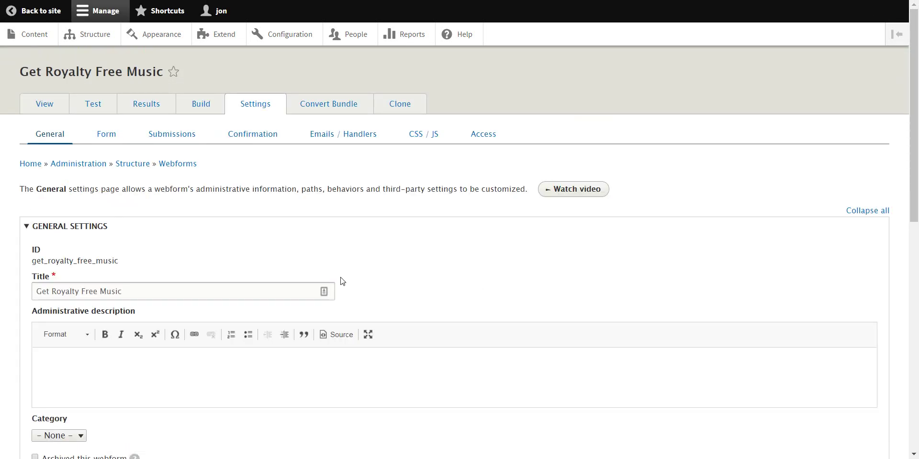
pyautogui.click(334, 138)
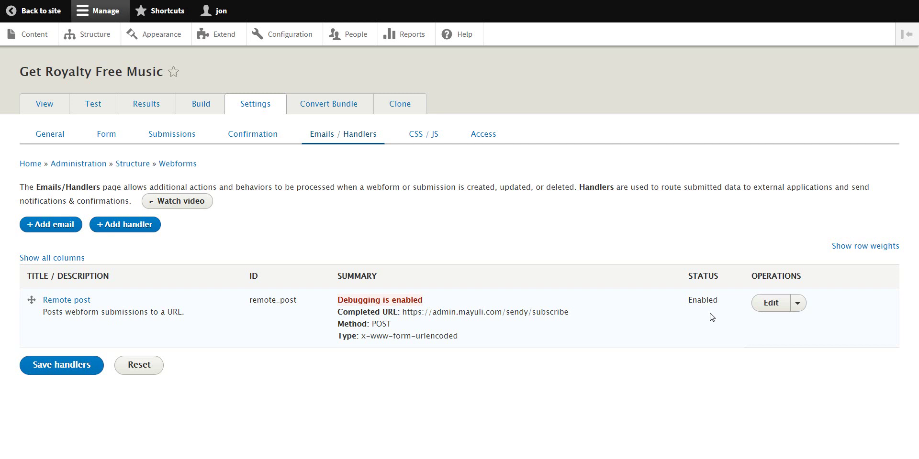
pyautogui.click(770, 306)
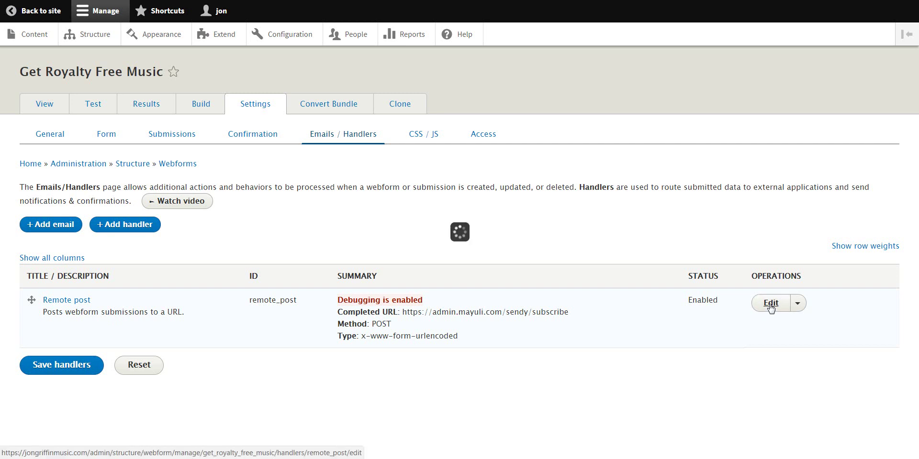
pyautogui.scroll(-3, 699, 320)
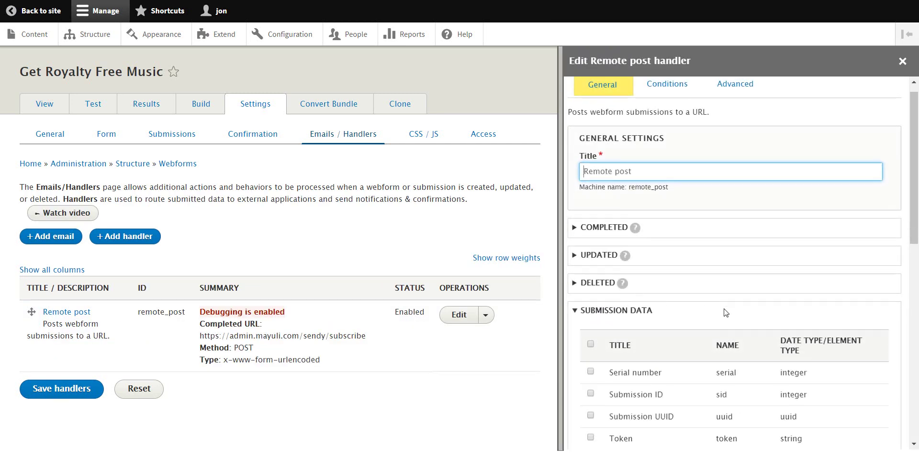
pyautogui.scroll(3, 718, 321)
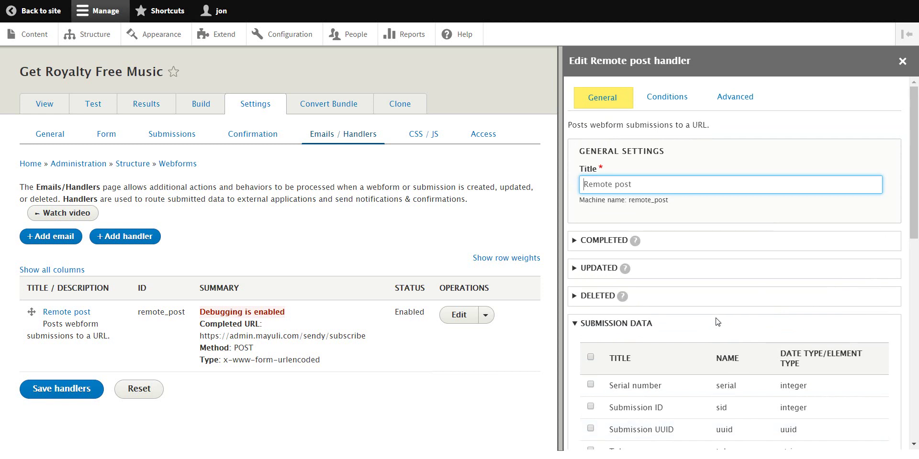
pyautogui.scroll(-10, 717, 322)
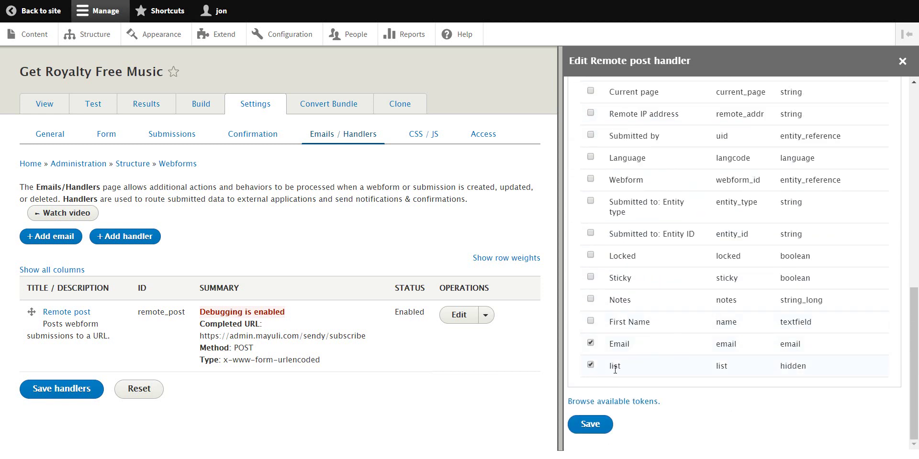
pyautogui.scroll(6, 873, 229)
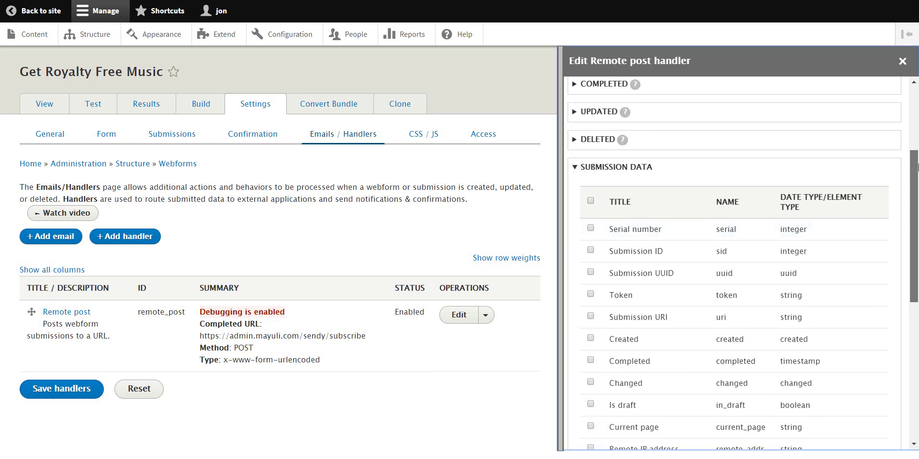
pyautogui.moveTo(913, 158); pyautogui.dragTo(913, 83)
pyautogui.click(901, 60)
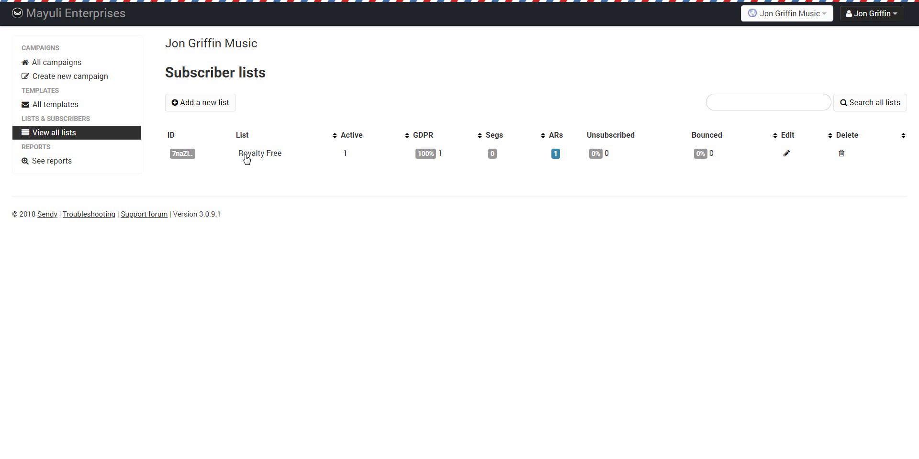
# Step: Copy the Royalty Free list's full ID from Sendy and return to the Drupal tab
pyautogui.click(181, 154)
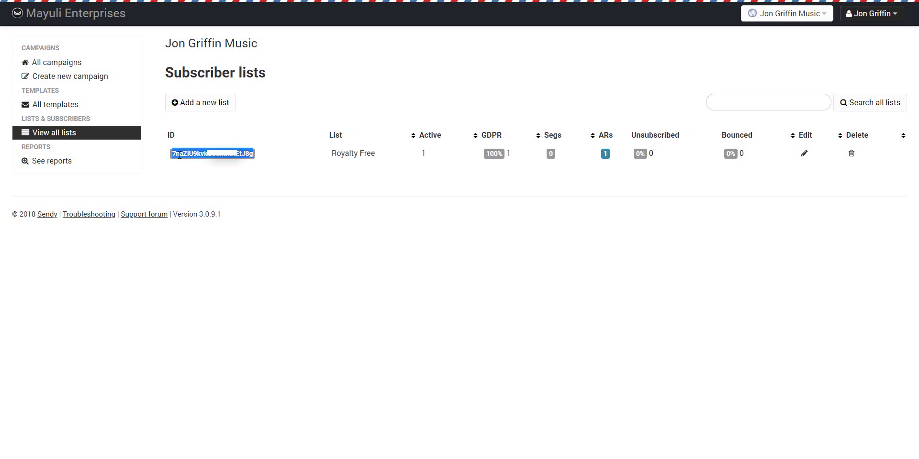
pyautogui.rightClick(177, 155)
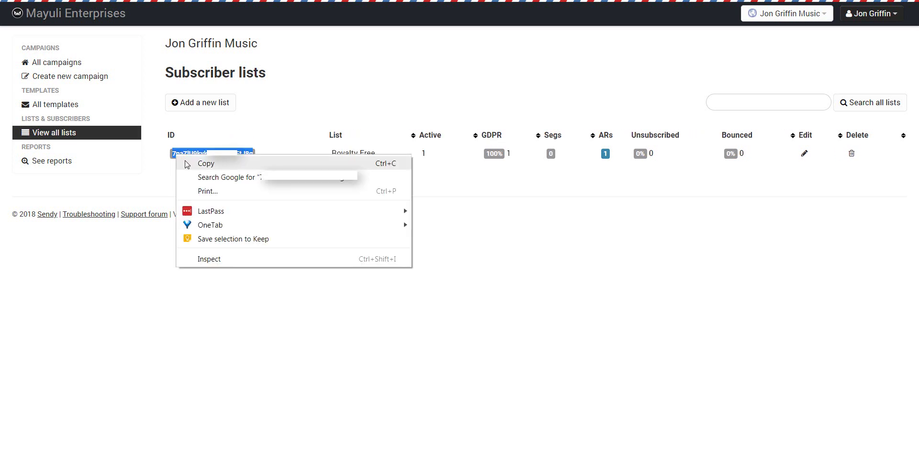
pyautogui.click(190, 165)
pyautogui.hotkey('ctrl', 'Tab')
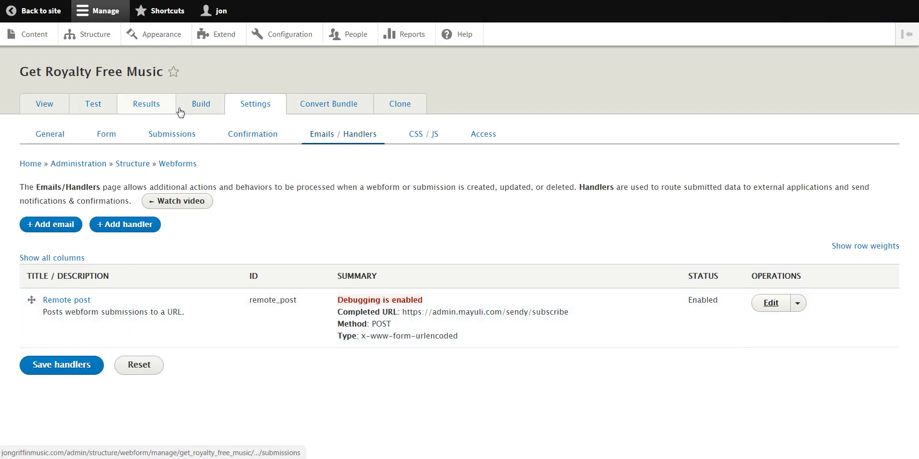
# Step: Add a hidden 'list' element whose default value is the pasted Sendy list ID
pyautogui.click(199, 104)
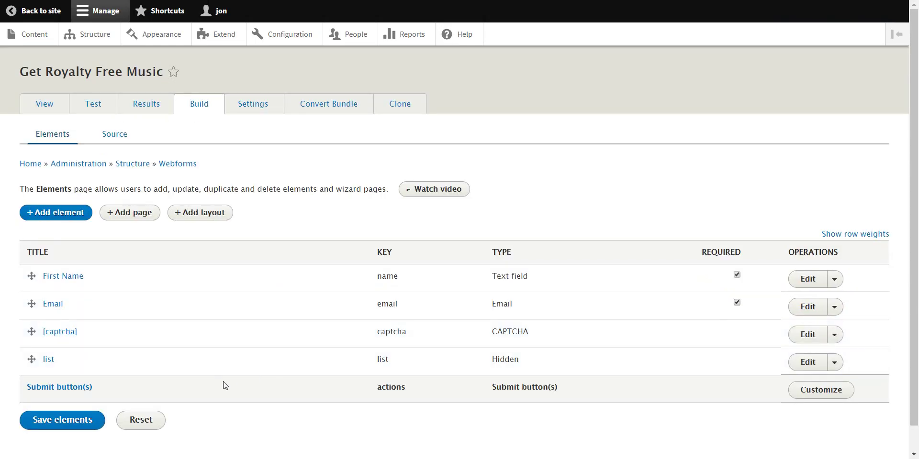
pyautogui.click(815, 369)
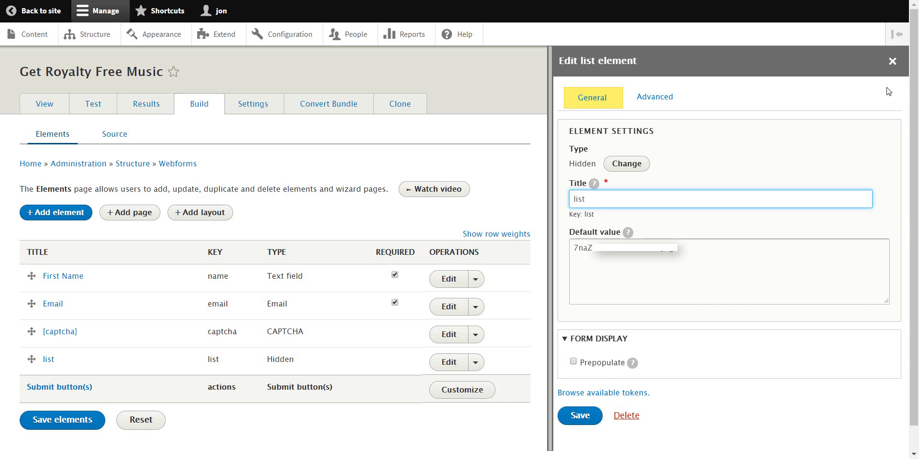
pyautogui.click(891, 61)
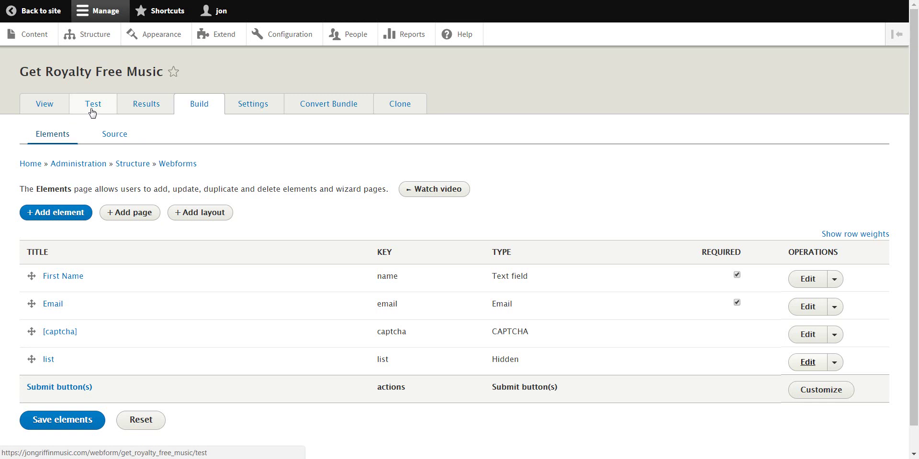
# Step: Open the webform's Test page and look over the prefilled First Name and Email fields
pyautogui.click(91, 110)
pyautogui.scroll(-3, 328, 352)
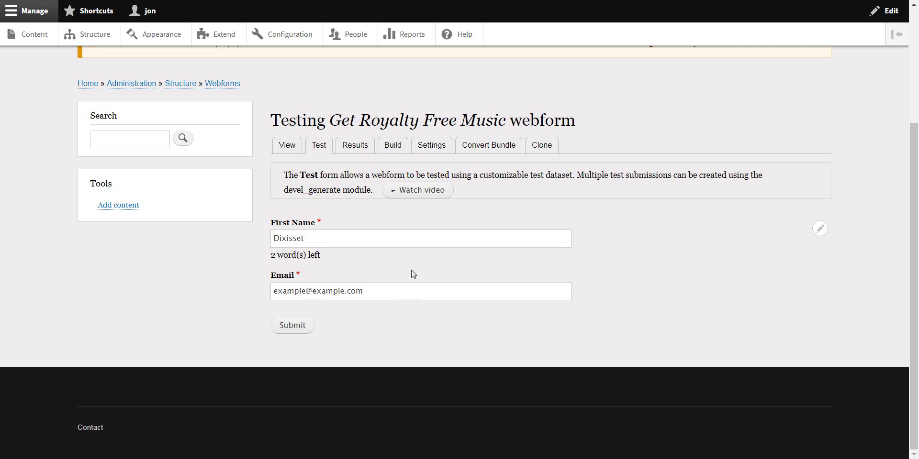
pyautogui.scroll(4, 394, 310)
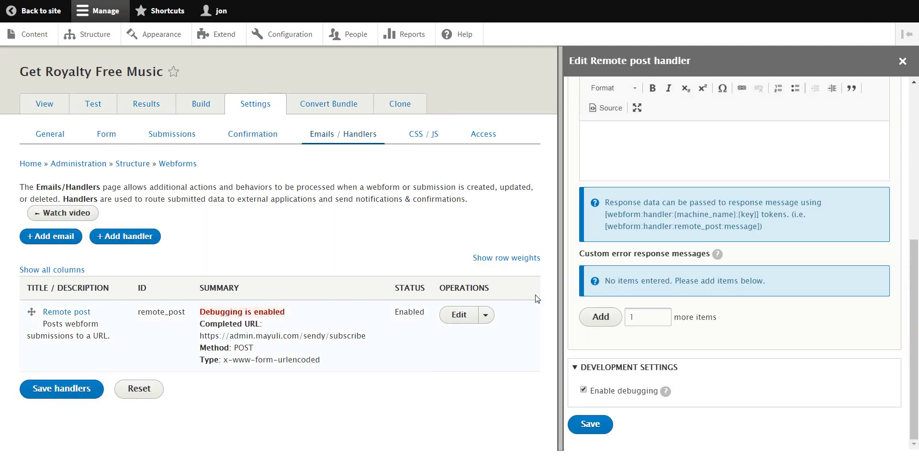
# Step: Save the Edit Remote post handler dialog with Enable debugging turned on
pyautogui.scroll(5, 798, 160)
pyautogui.scroll(1, 797, 159)
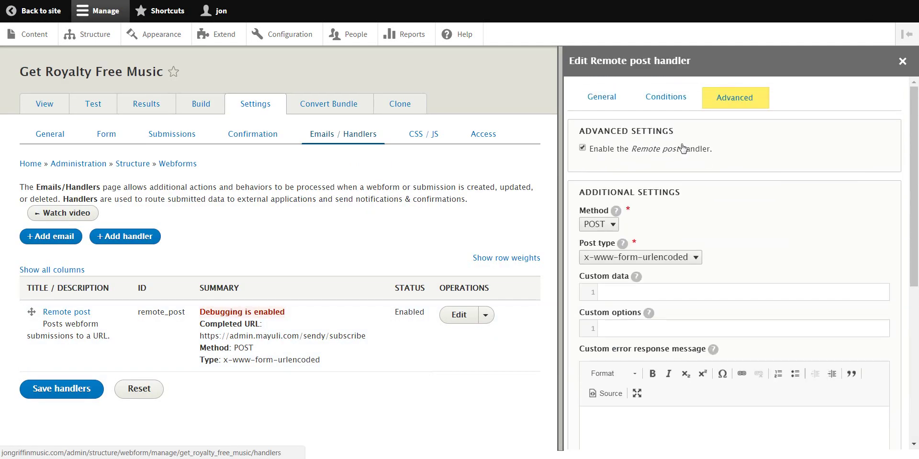
pyautogui.scroll(-1, 696, 270)
pyautogui.scroll(-5, 697, 269)
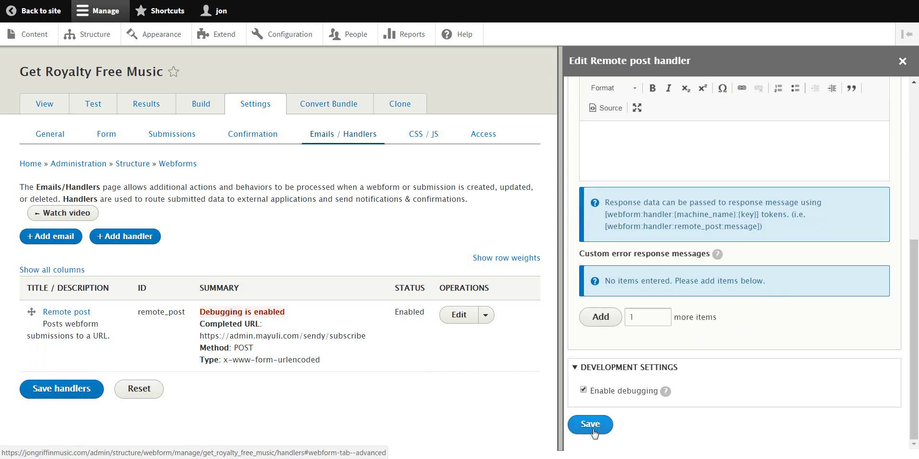
pyautogui.click(591, 425)
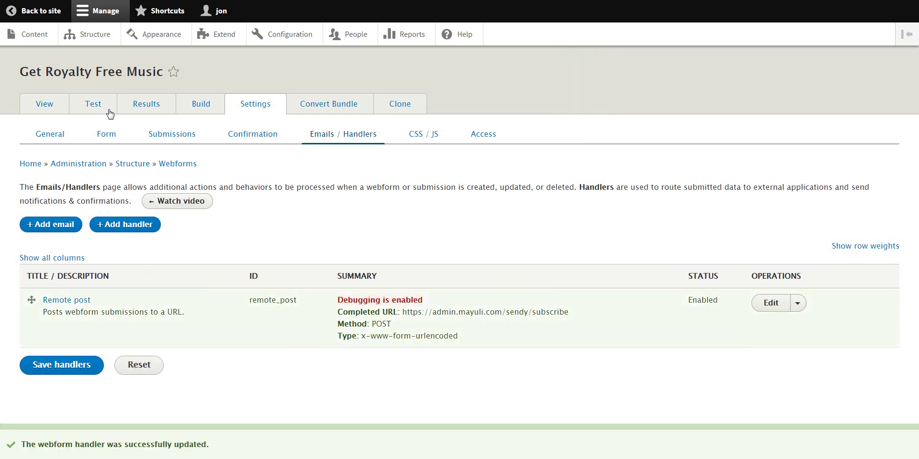
# Step: Submit the prefilled test entry from the webform's Test page
pyautogui.click(98, 107)
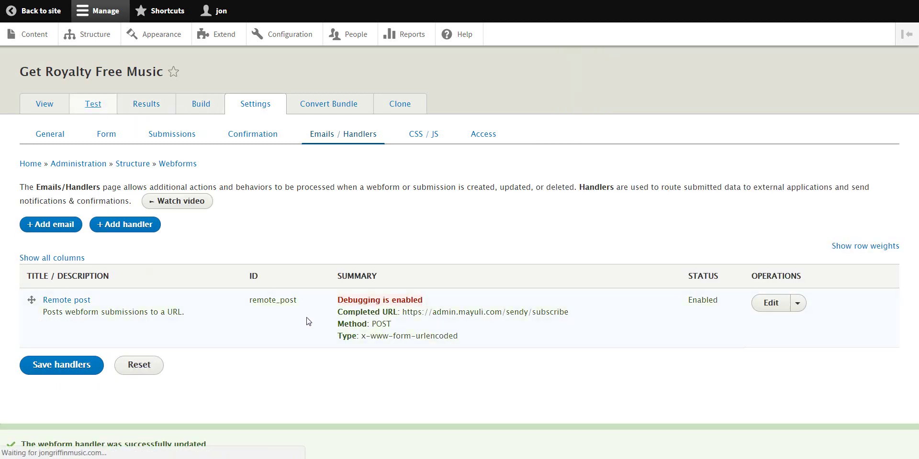
pyautogui.scroll(-3, 269, 330)
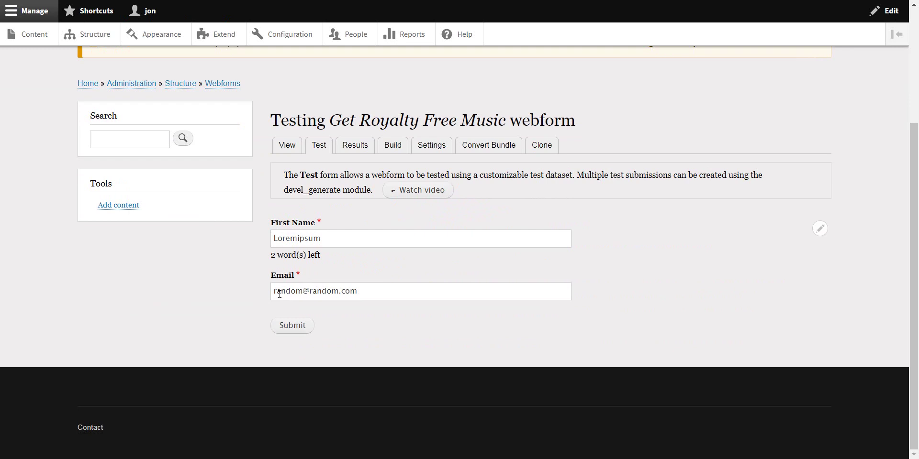
pyautogui.click(283, 329)
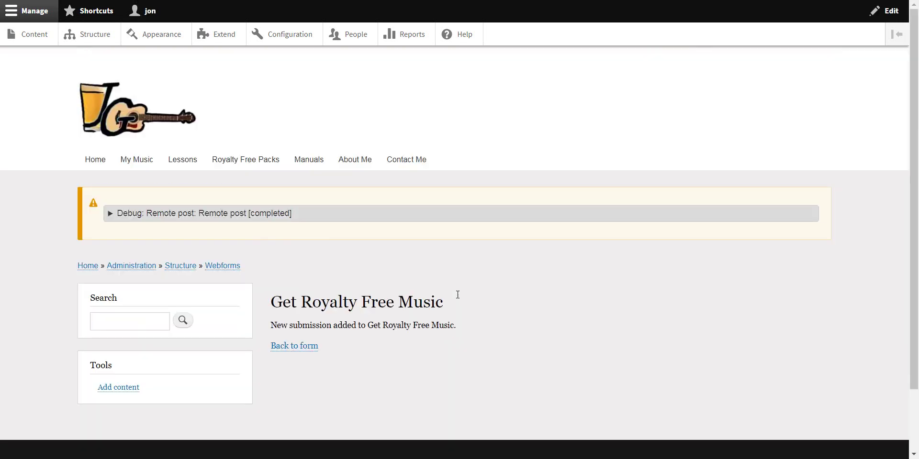
# Step: Expand 'Debug: Remote post' to reveal status 200 and the 'You're subscribed!' response
pyautogui.click(112, 213)
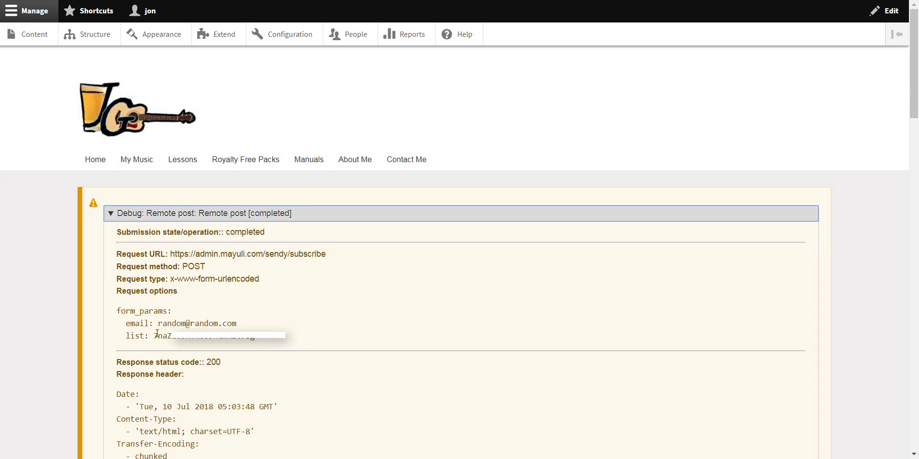
pyautogui.scroll(-8, 292, 257)
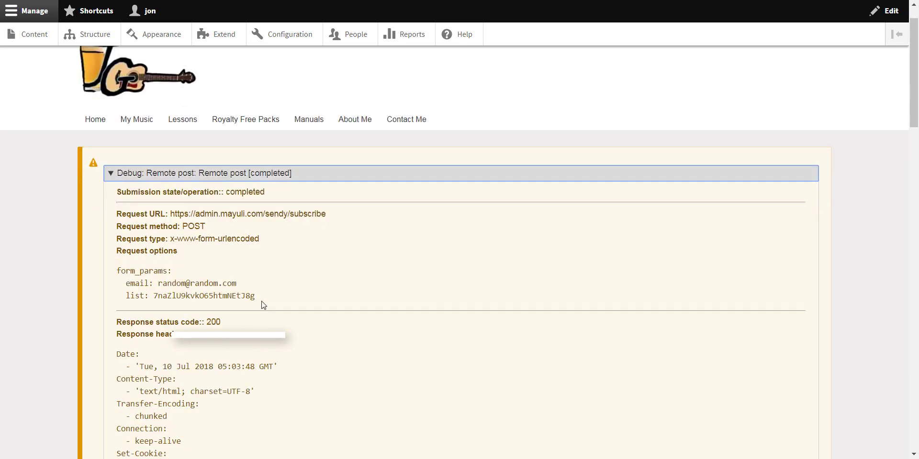
pyautogui.scroll(-5, 292, 258)
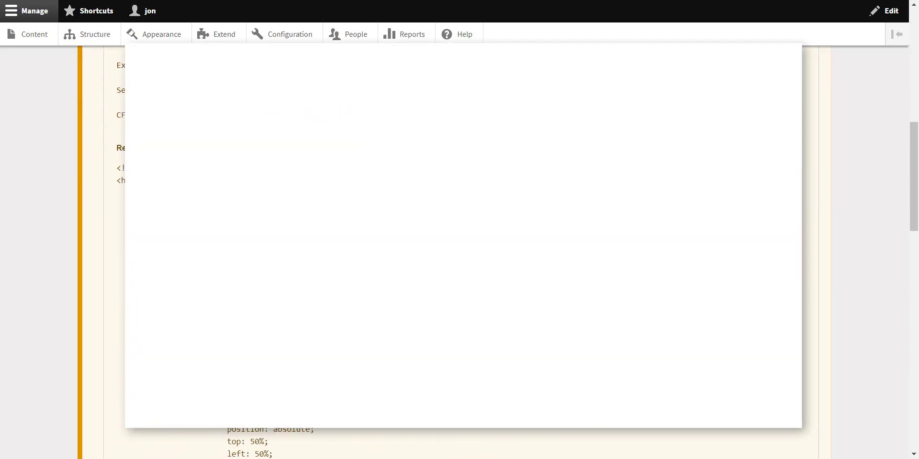
pyautogui.scroll(-8, 263, 305)
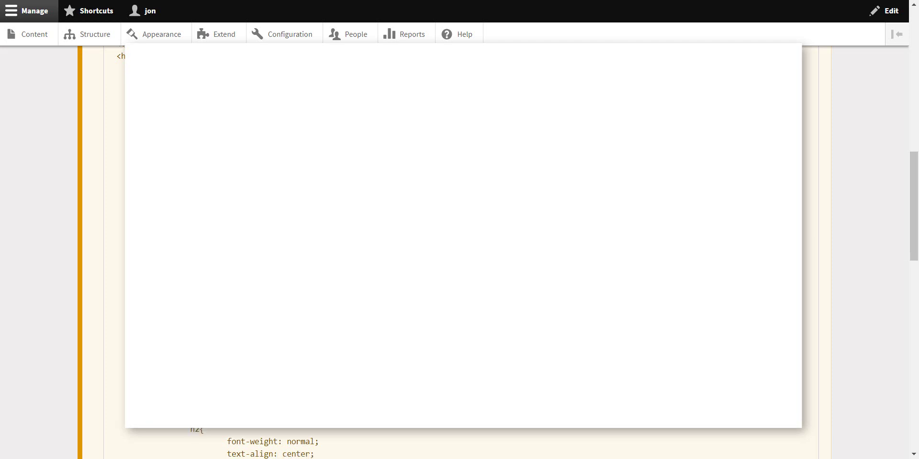
pyautogui.scroll(-1, 263, 305)
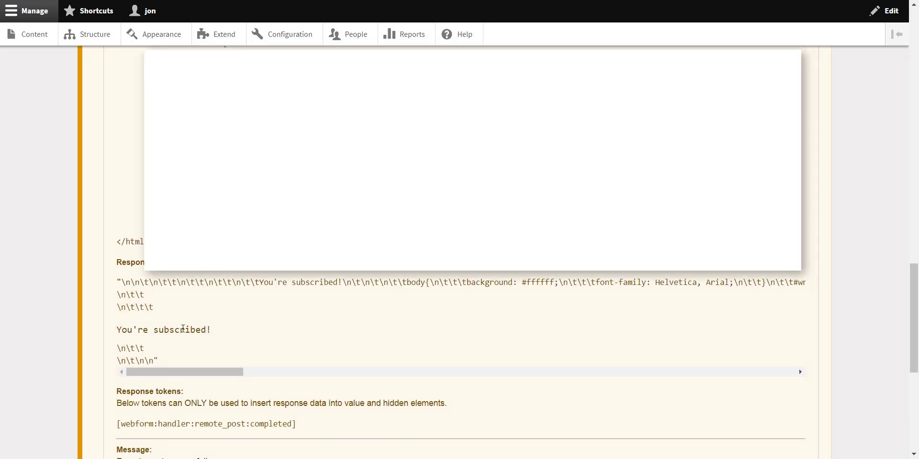
pyautogui.scroll(-3, 264, 362)
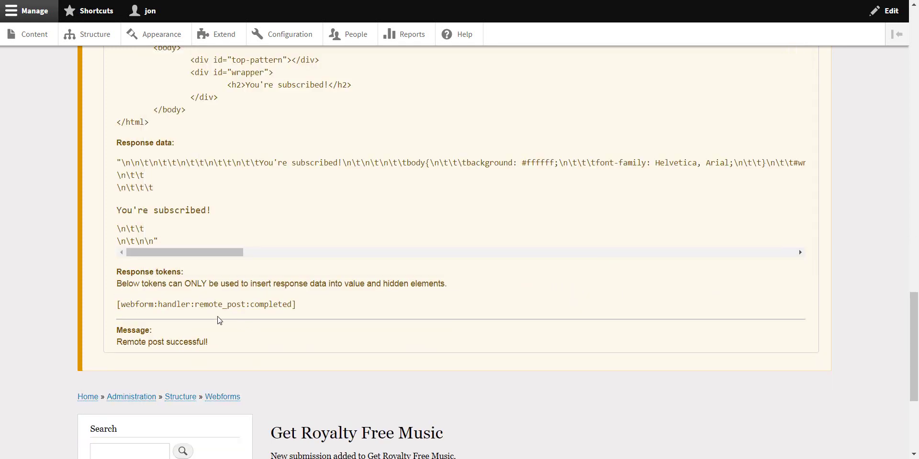